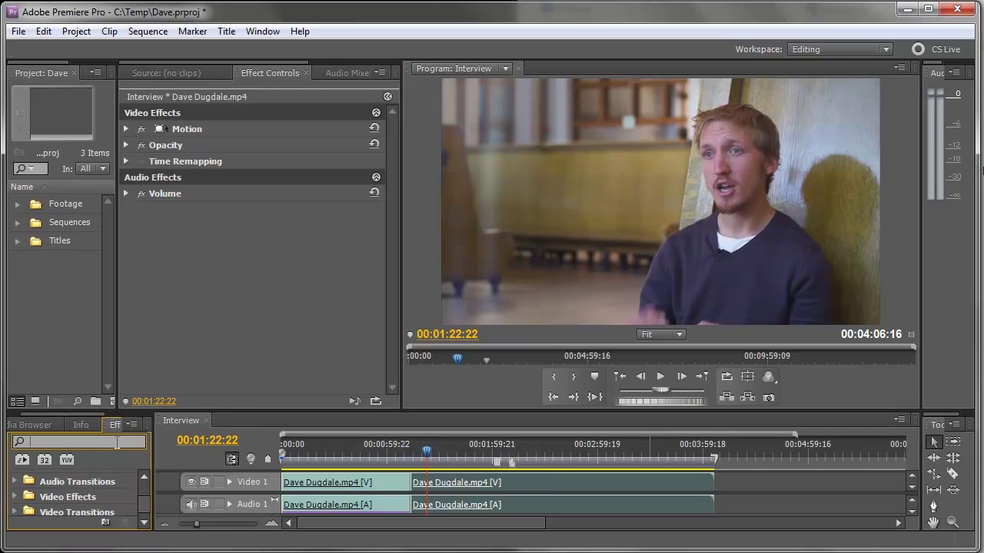
# Step: Apply DeHummer to the interview audio with 16 filters, 60 Hz frequency and 30 dB reduction
pyautogui.write('dehum')
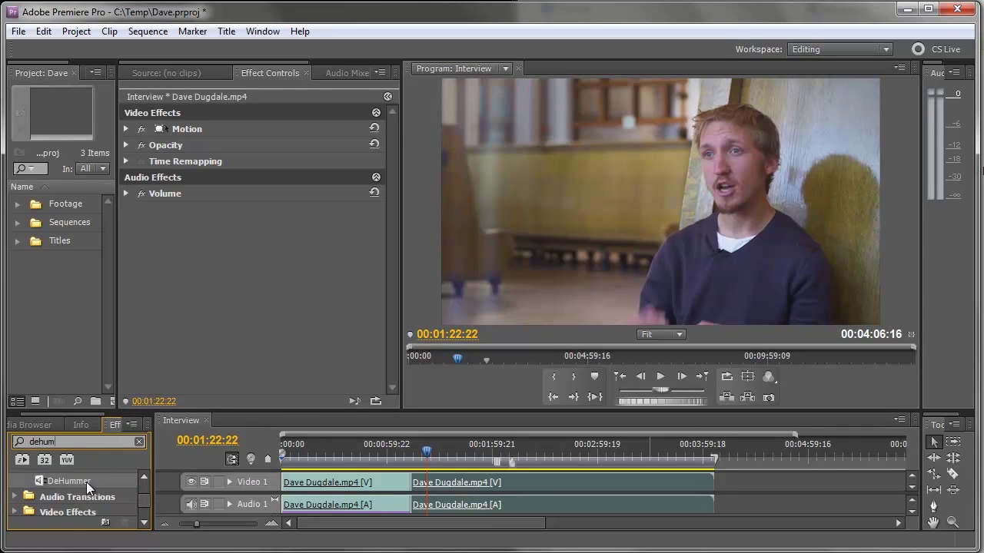
pyautogui.moveTo(86, 482); pyautogui.dragTo(458, 506)
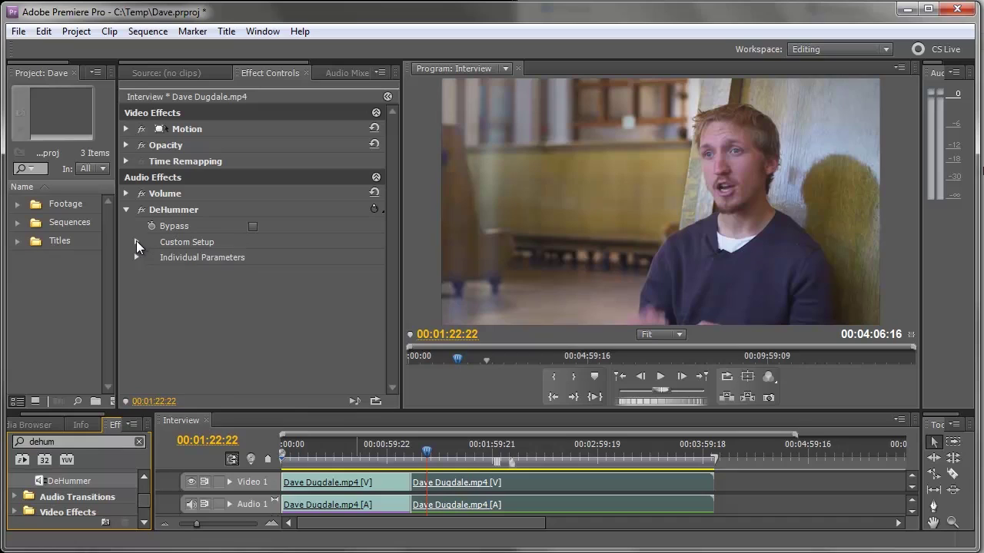
pyautogui.click(136, 242)
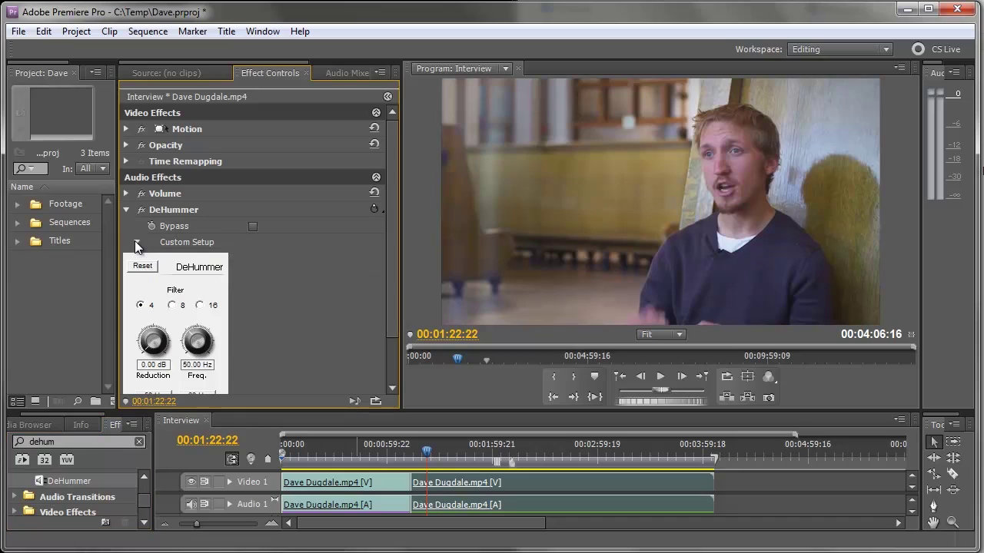
pyautogui.click(200, 305)
pyautogui.moveTo(390, 251); pyautogui.dragTo(387, 315)
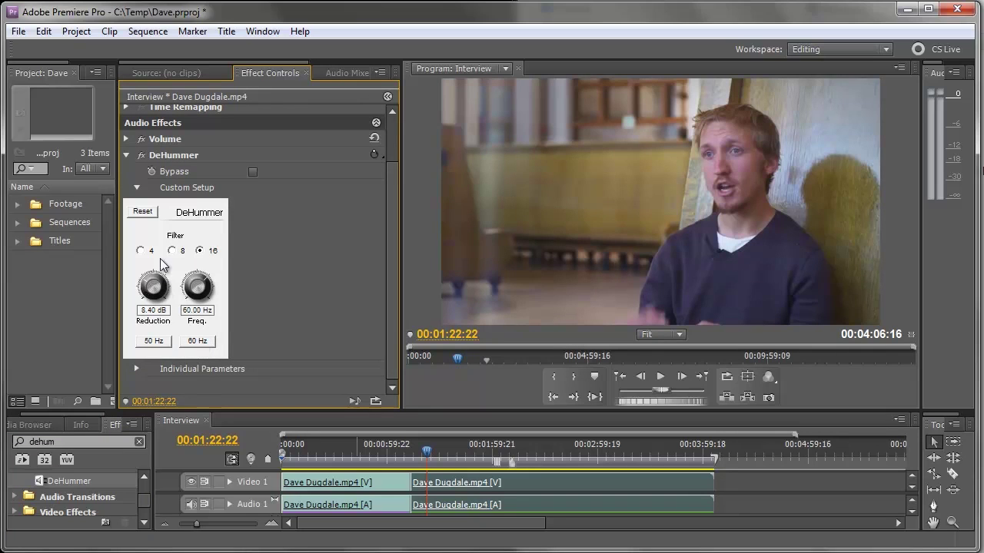
pyautogui.click(663, 376)
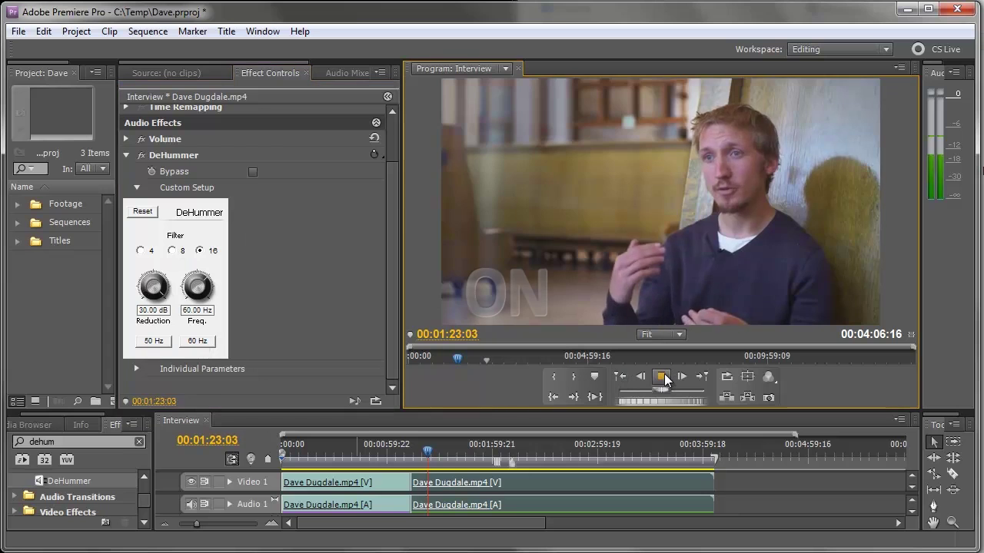
pyautogui.click(253, 171)
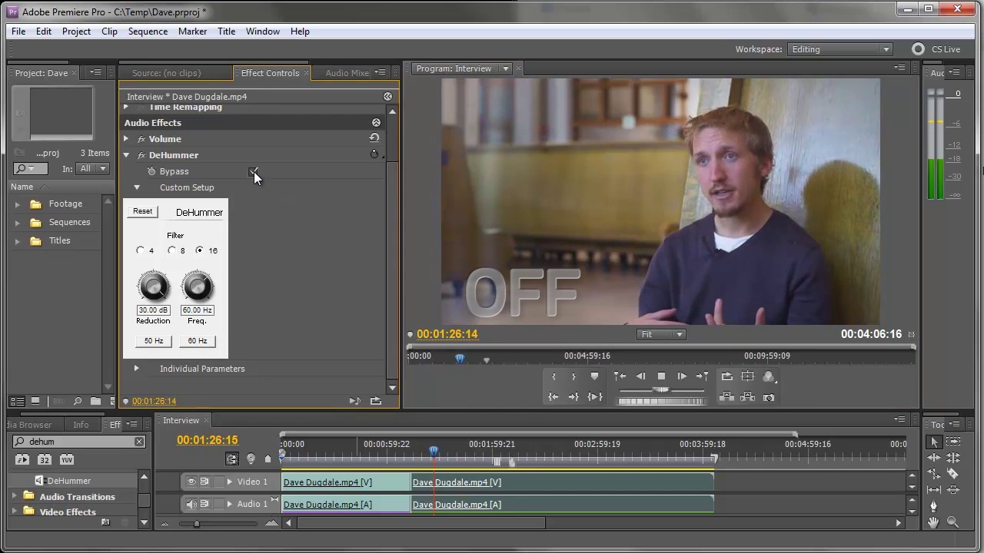
pyautogui.click(253, 172)
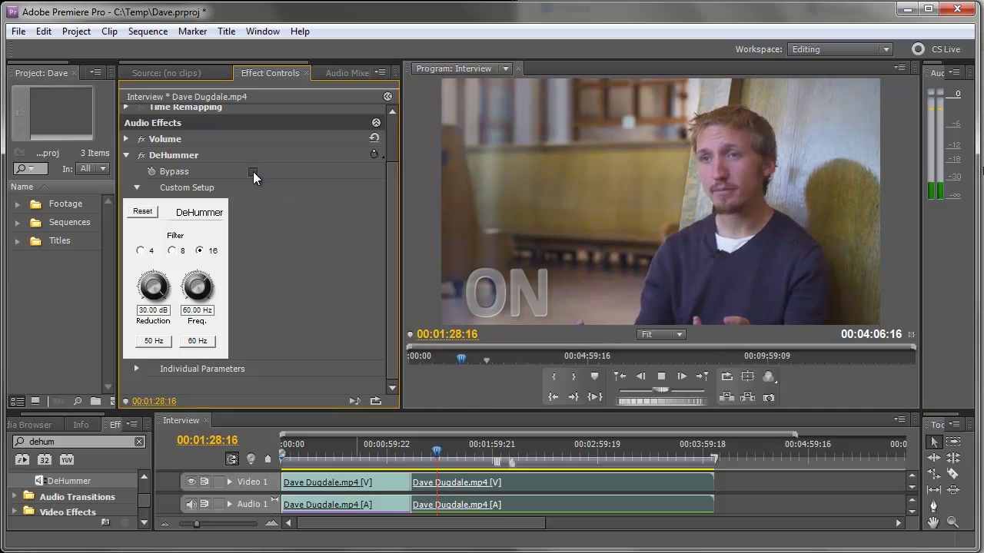
pyautogui.click(253, 171)
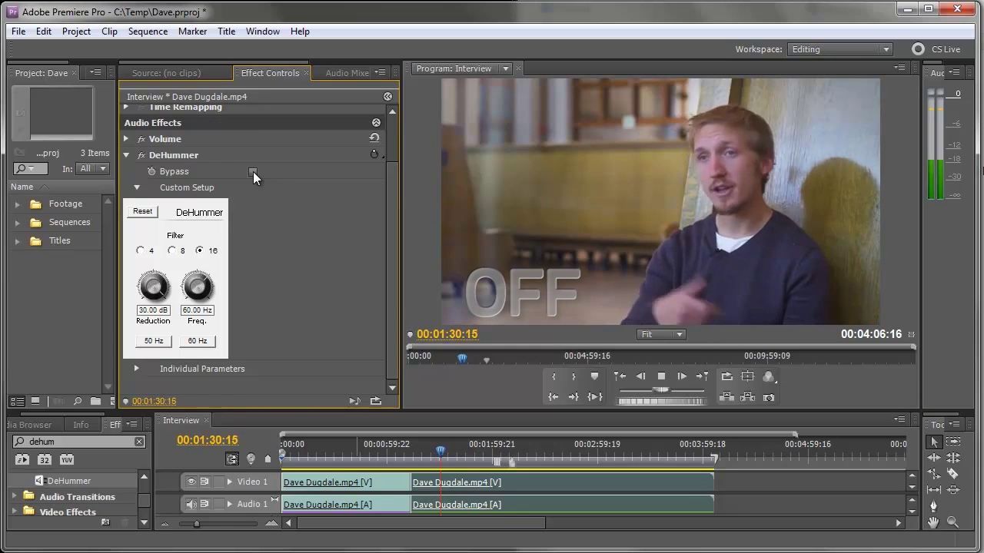
pyautogui.click(253, 172)
pyautogui.click(253, 171)
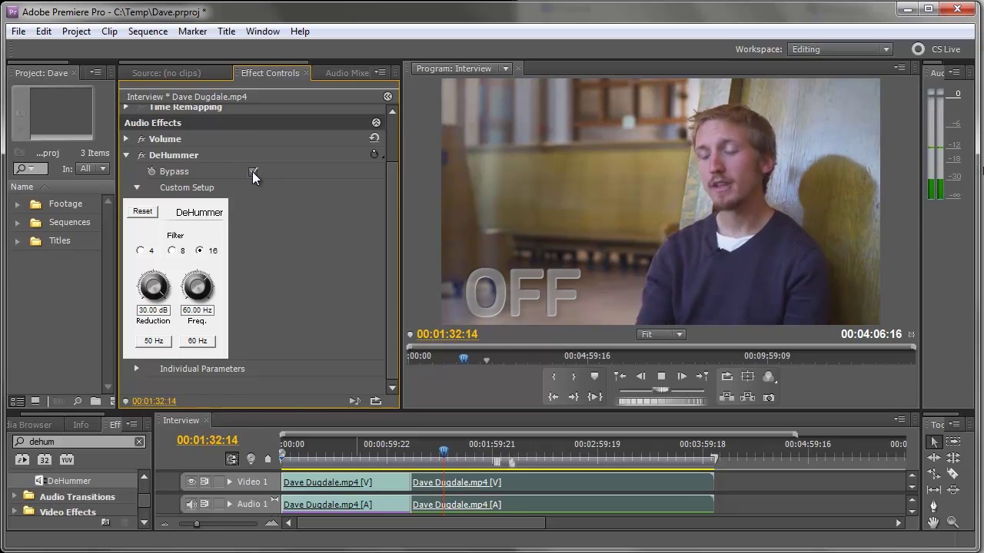
pyautogui.click(253, 172)
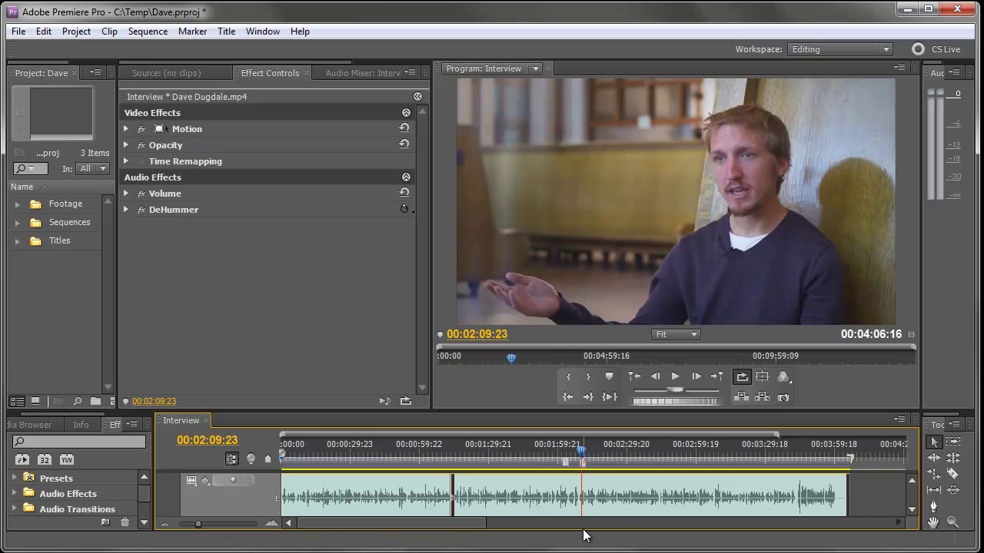
# Step: Mark an in/out range from 02:10:13 to 02:10:19 on the Interview sequence and play it
pyautogui.click(272, 524)
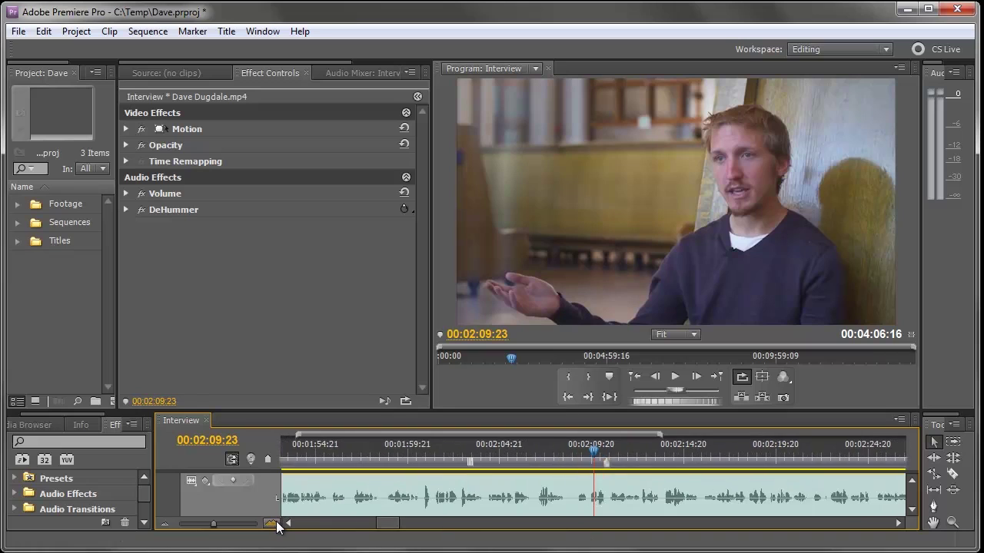
pyautogui.click(272, 525)
pyautogui.click(272, 524)
pyautogui.moveTo(653, 450); pyautogui.dragTo(722, 443)
pyautogui.click(574, 379)
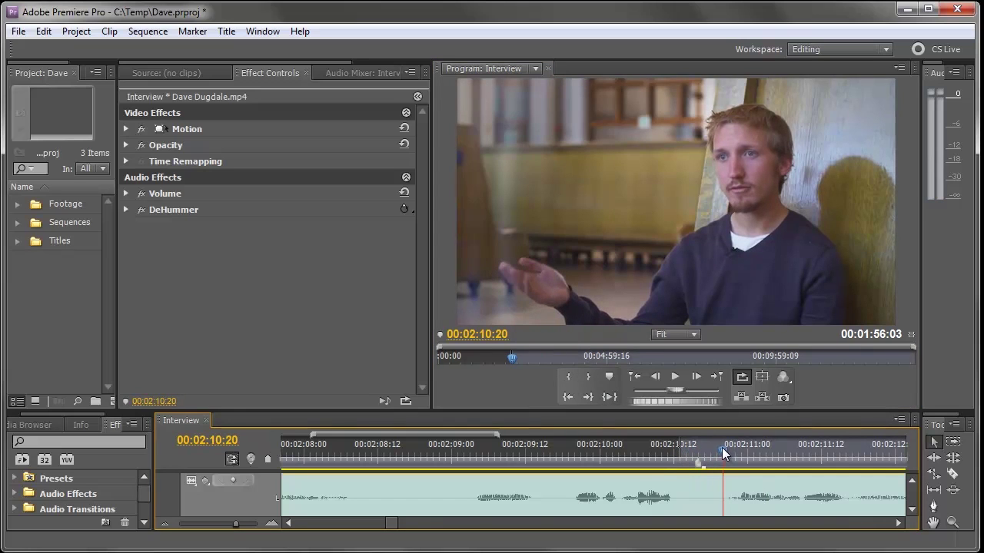
pyautogui.moveTo(726, 449); pyautogui.dragTo(718, 447)
pyautogui.click(589, 378)
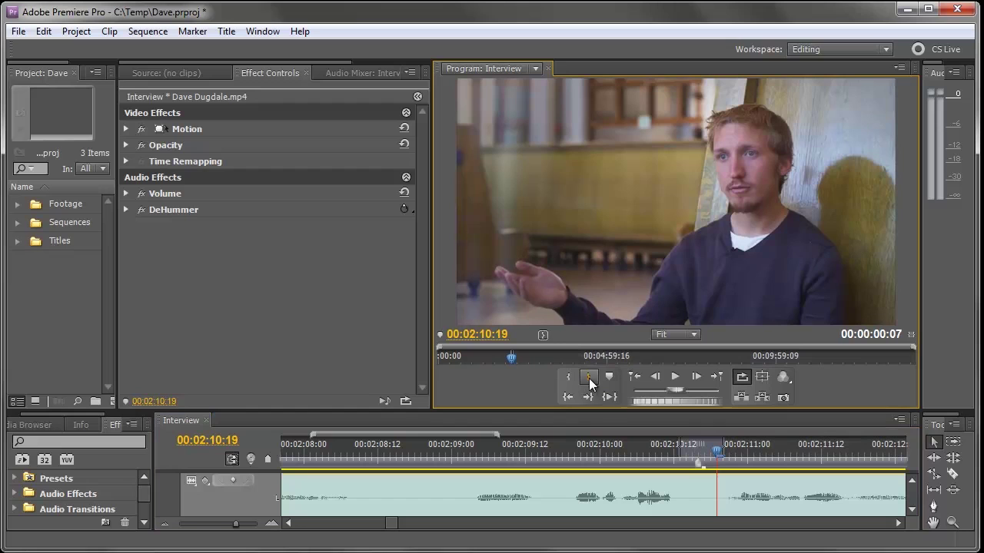
pyautogui.click(676, 378)
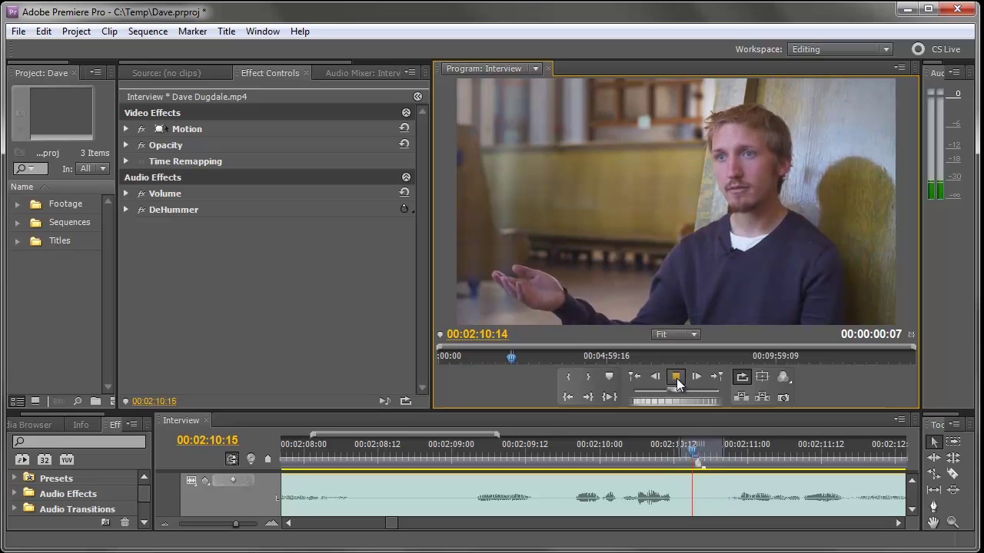
# Step: Stop playback and add an EQ effect below DeHummer, showing its expanded Custom Setup
pyautogui.click(677, 379)
pyautogui.click(78, 441)
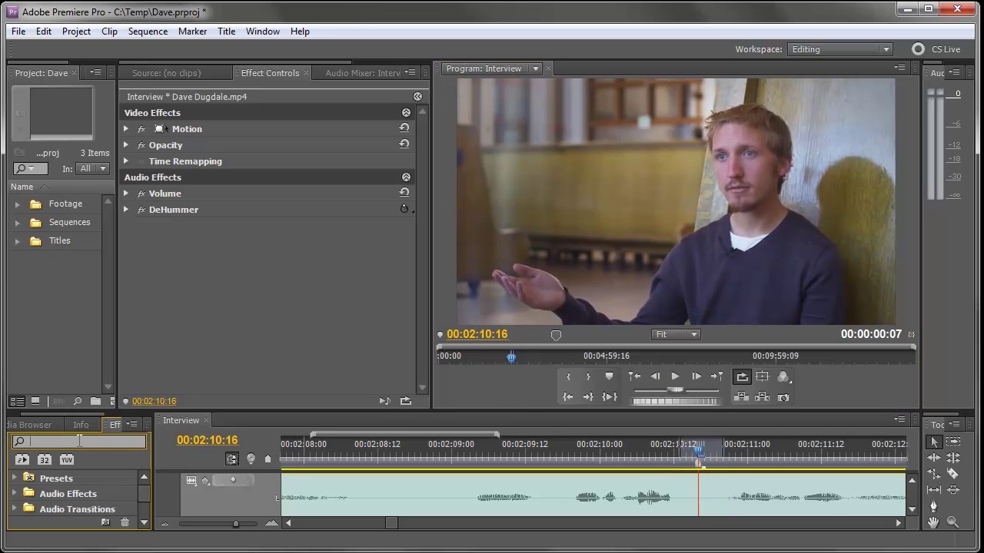
pyautogui.write('eq')
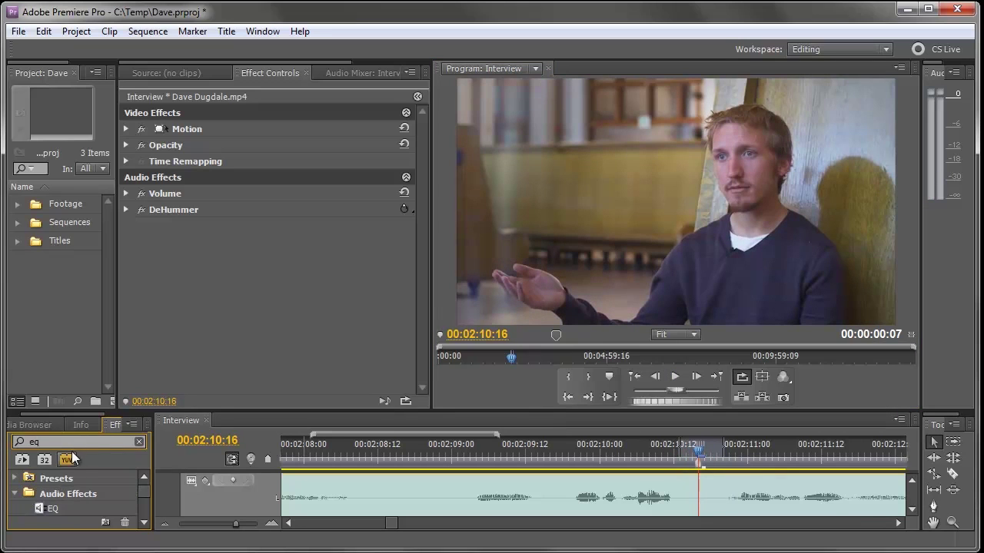
pyautogui.moveTo(54, 506); pyautogui.dragTo(545, 492)
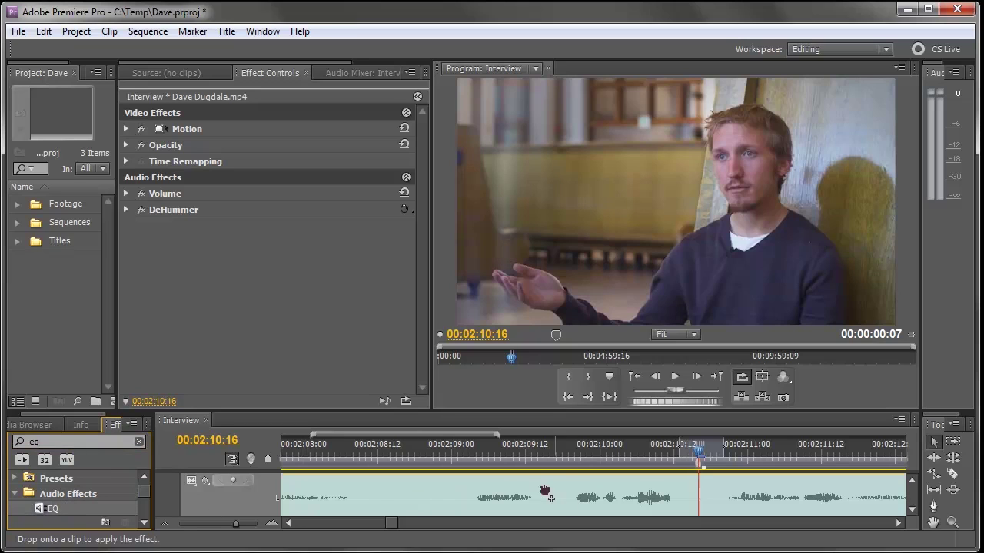
pyautogui.moveTo(604, 508); pyautogui.dragTo(604, 508)
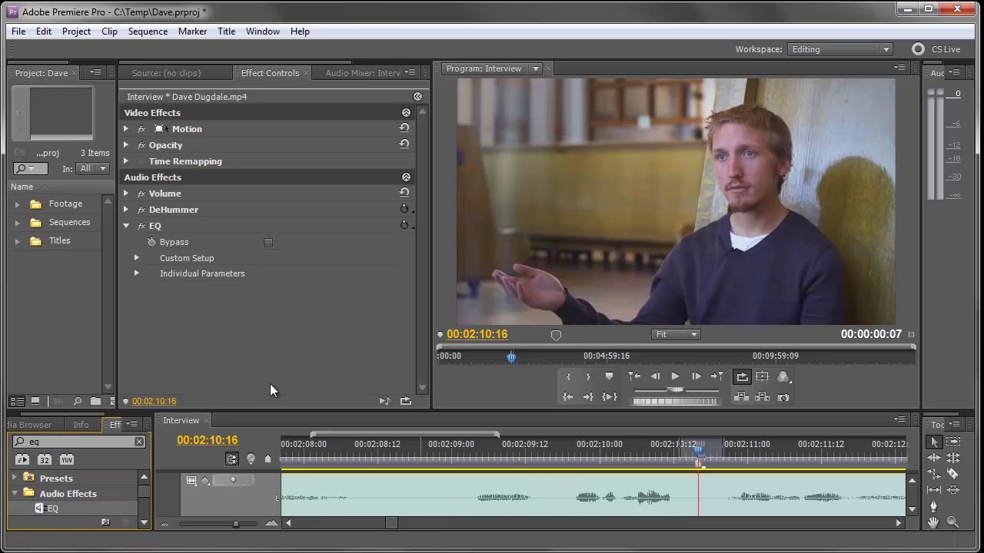
pyautogui.click(136, 258)
pyautogui.moveTo(420, 180); pyautogui.dragTo(417, 256)
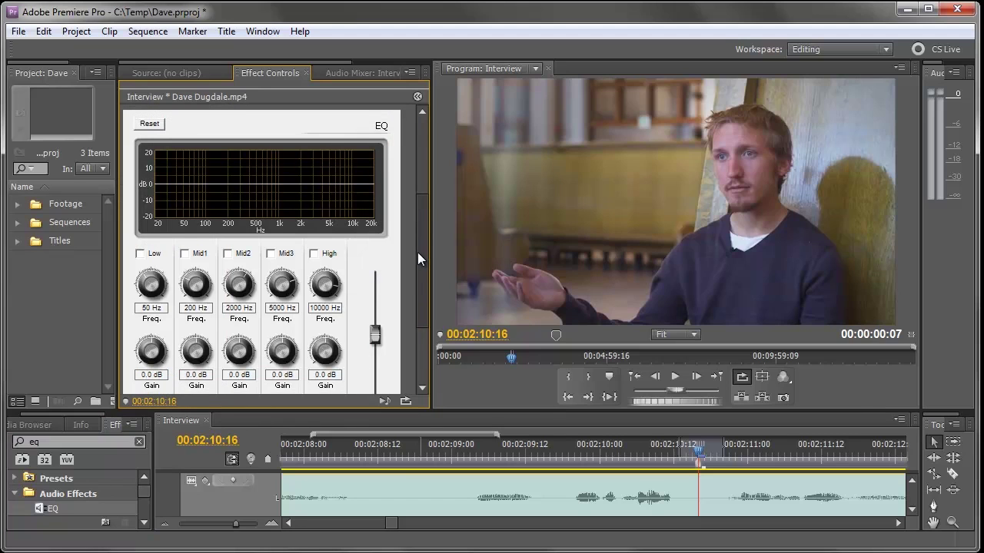
# Step: Enable the EQ Mid2 band and sweep it during looped playback to a -20 dB cut near 456 Hz
pyautogui.click(227, 249)
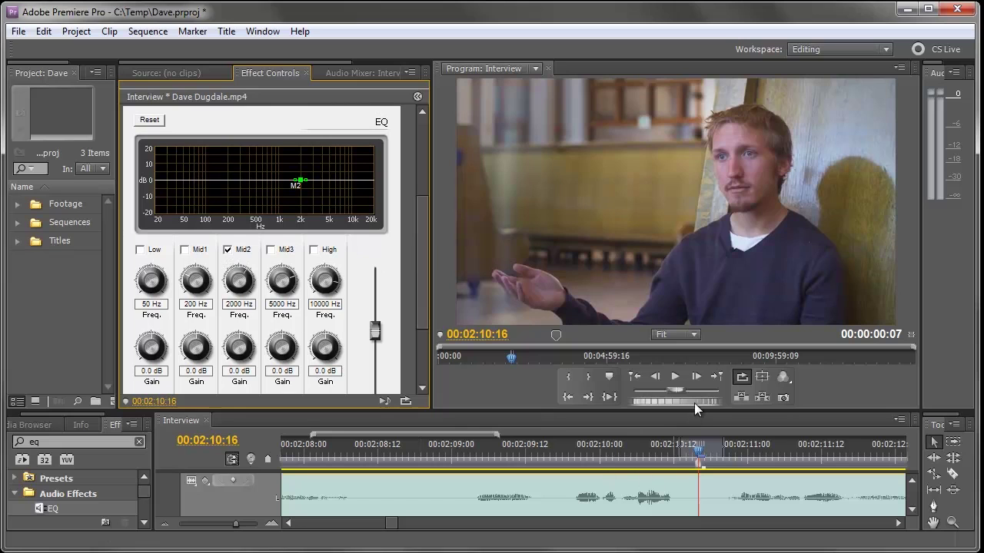
pyautogui.click(675, 378)
pyautogui.moveTo(300, 180)
pyautogui.mouseDown()
pyautogui.moveTo(258, 182)
pyautogui.moveTo(254, 159)
pyautogui.moveTo(160, 146)
pyautogui.moveTo(193, 134)
pyautogui.moveTo(156, 136)
pyautogui.moveTo(358, 134)
pyautogui.moveTo(258, 142)
pyautogui.mouseUp()
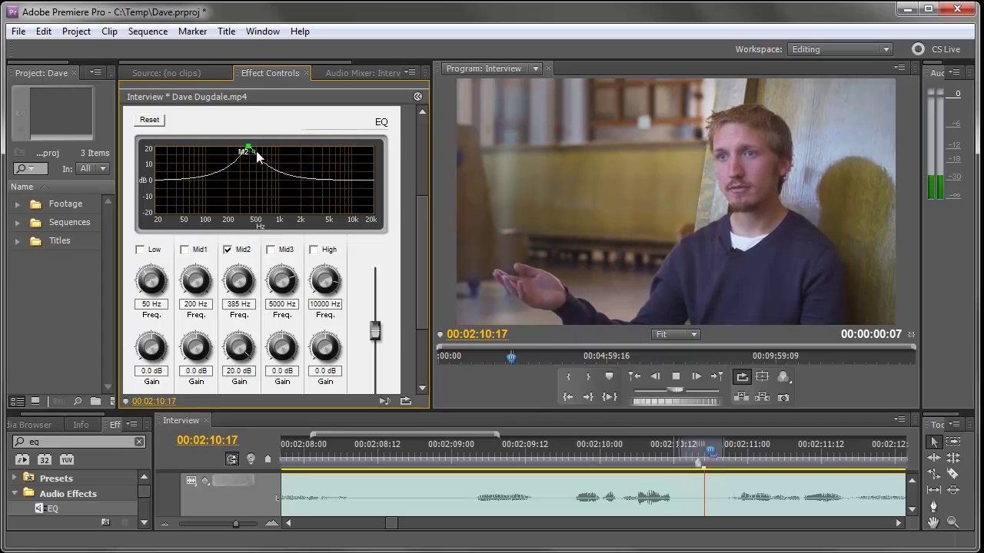
pyautogui.moveTo(247, 149); pyautogui.dragTo(259, 219)
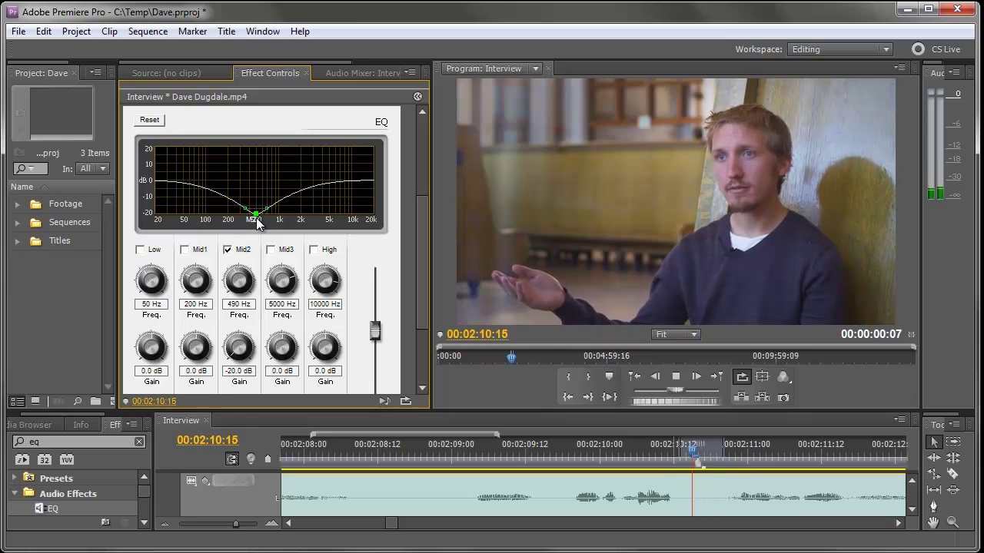
pyautogui.moveTo(258, 217)
pyautogui.mouseDown()
pyautogui.moveTo(222, 224)
pyautogui.moveTo(270, 222)
pyautogui.moveTo(229, 220)
pyautogui.moveTo(254, 221)
pyautogui.mouseUp()
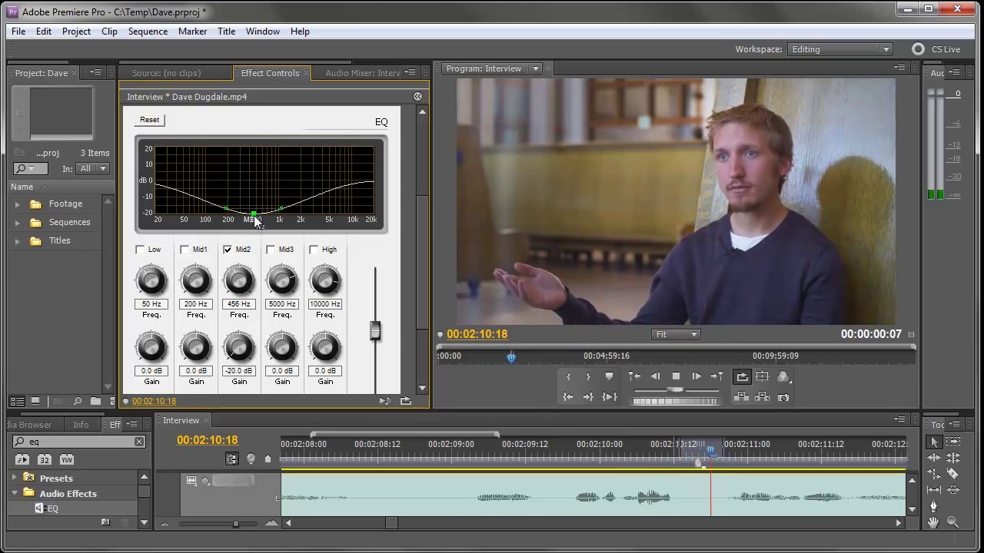
# Step: Restart playback and ease the Mid2 cut to about -11.8 dB at 502 Hz
pyautogui.click(677, 379)
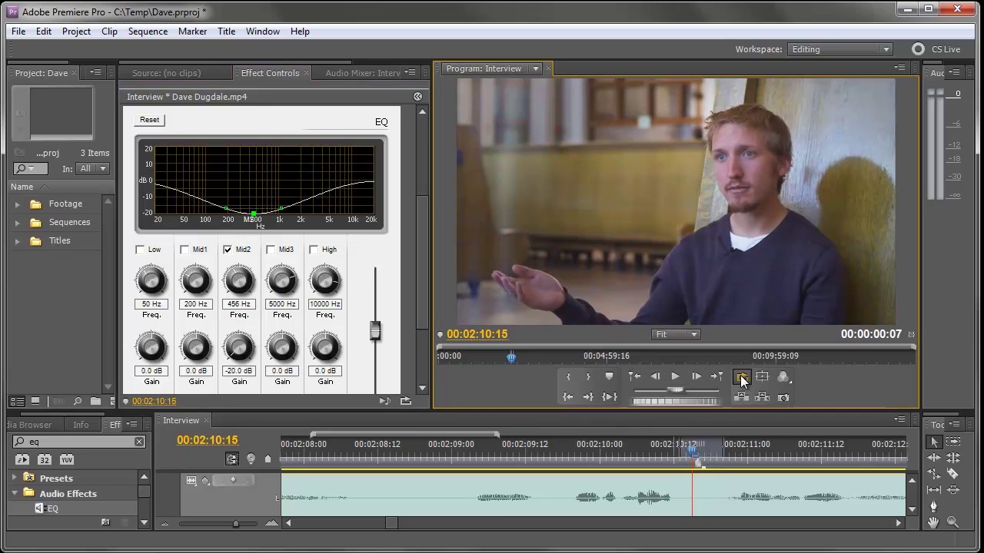
pyautogui.click(673, 377)
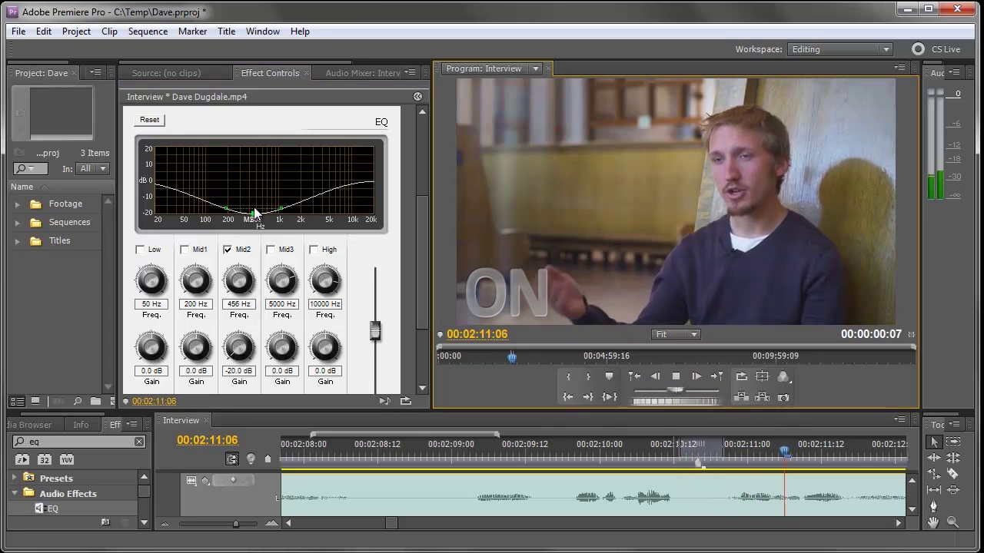
pyautogui.moveTo(253, 215); pyautogui.dragTo(256, 208)
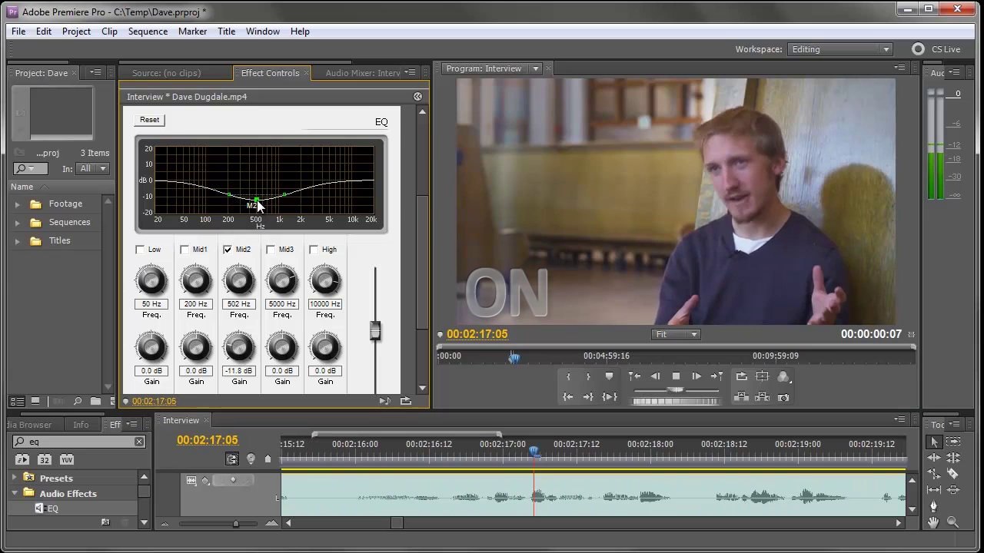
pyautogui.moveTo(256, 208); pyautogui.dragTo(256, 201)
# Step: Compare the sound with the EQ bypassed, then re-enable the EQ
pyautogui.scroll(3, 425, 227)
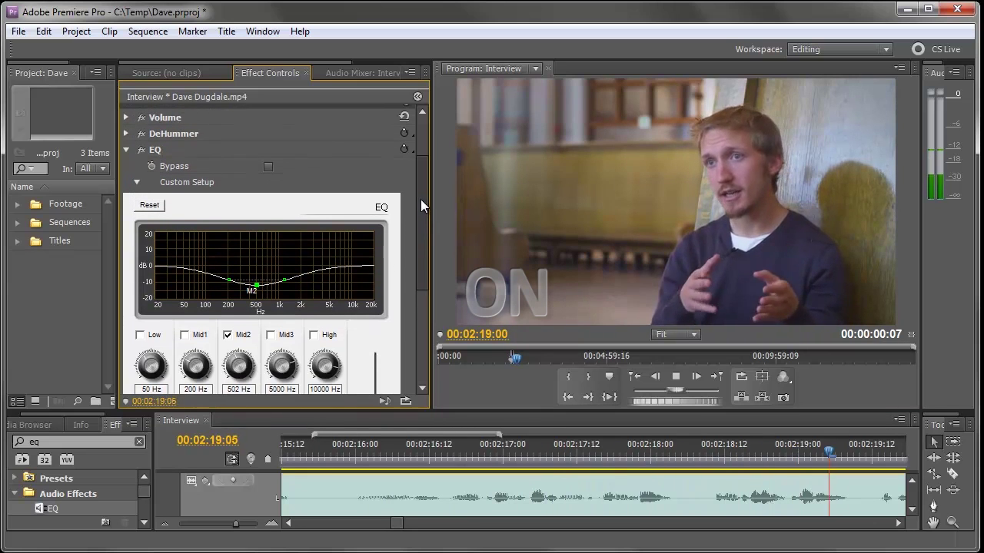
pyautogui.click(268, 171)
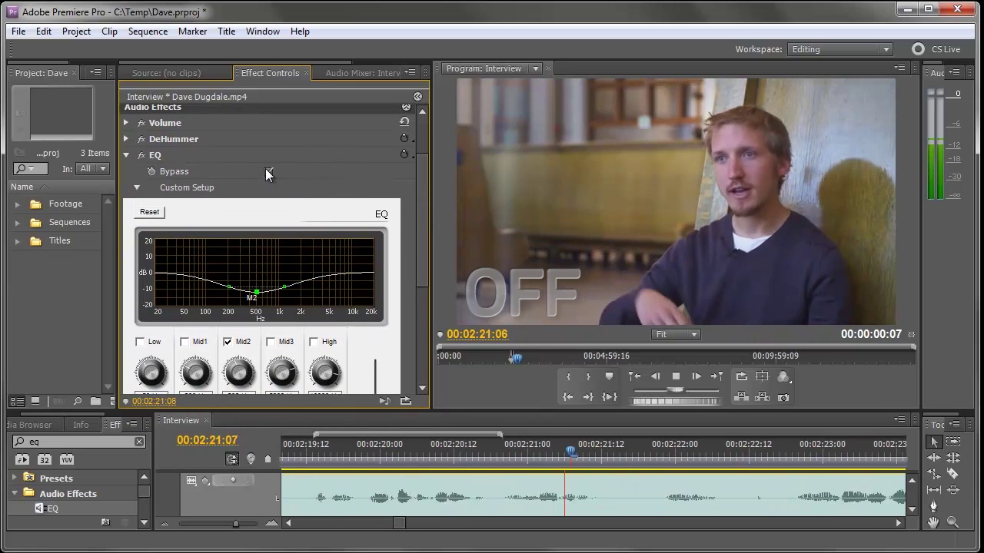
pyautogui.click(268, 172)
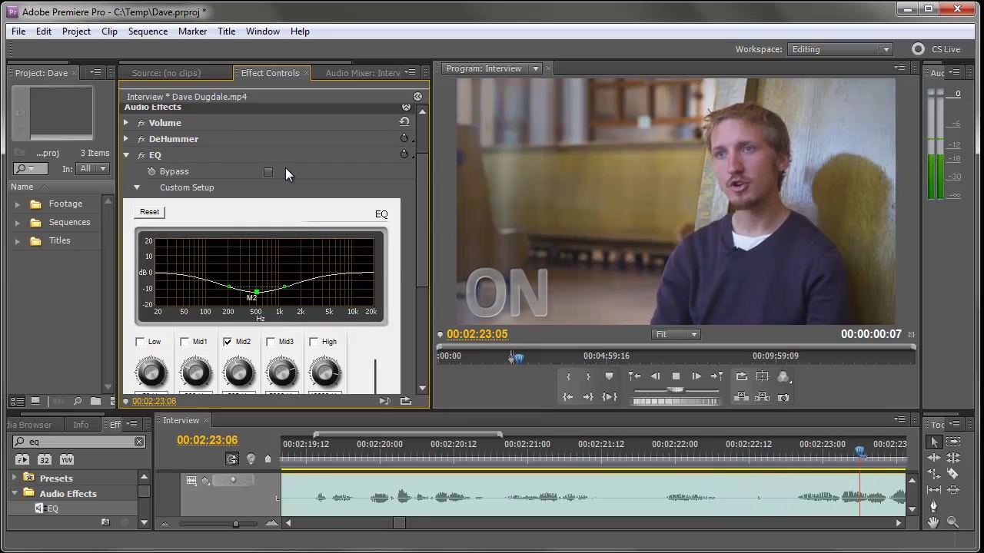
# Step: Raise the EQ output gain slightly
pyautogui.moveTo(420, 163); pyautogui.dragTo(420, 193)
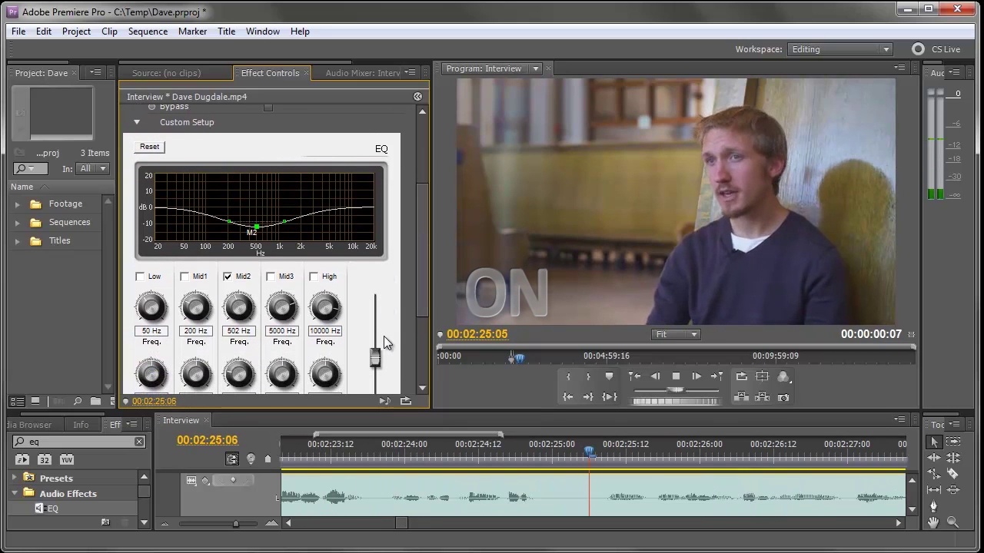
pyautogui.moveTo(374, 358); pyautogui.dragTo(374, 351)
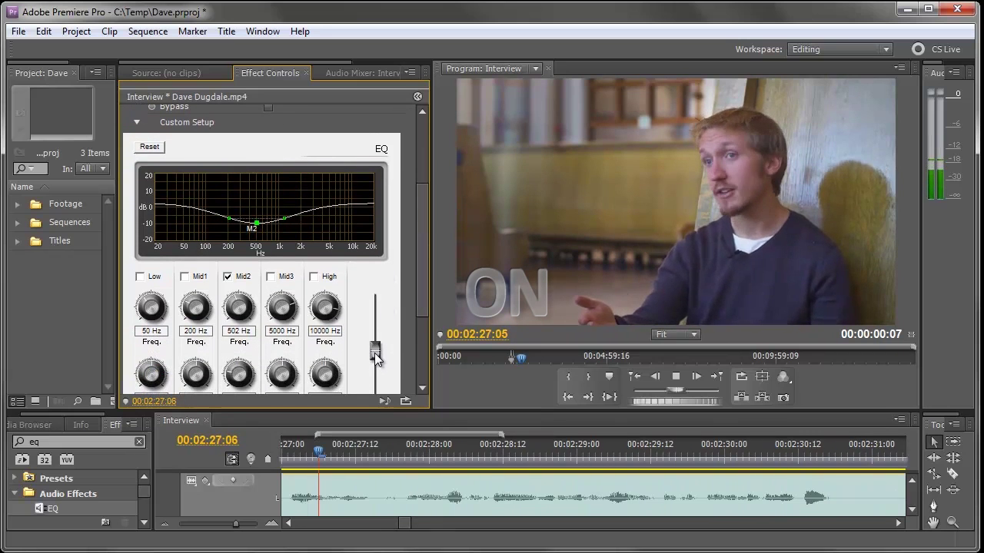
pyautogui.moveTo(423, 244); pyautogui.dragTo(426, 203)
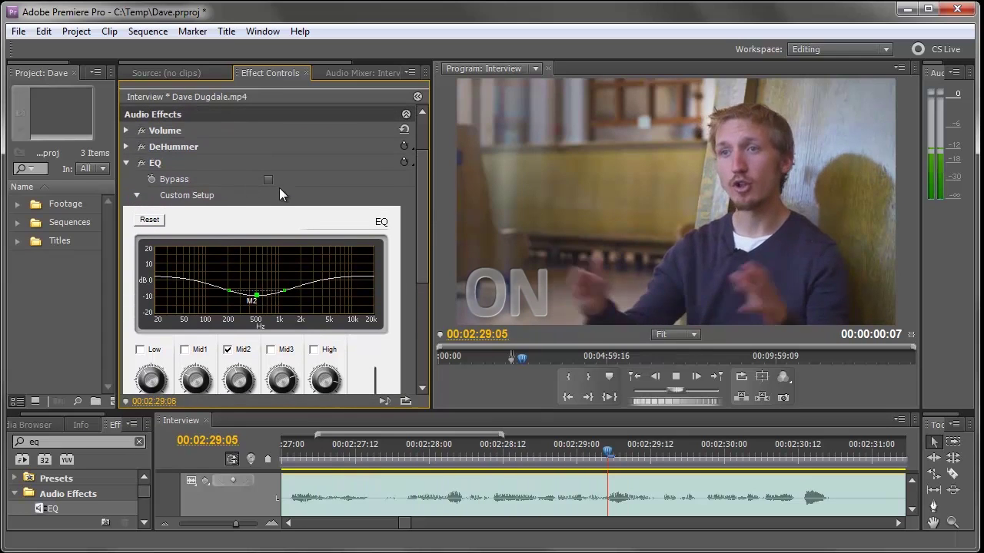
# Step: Toggle the EQ Bypass on and off twice to compare, leaving the EQ active
pyautogui.click(269, 179)
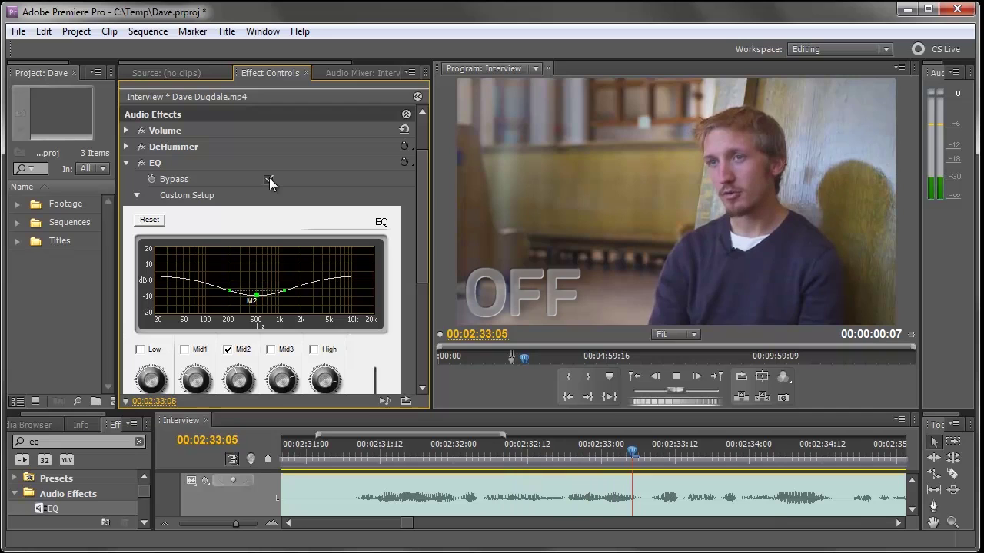
pyautogui.click(268, 179)
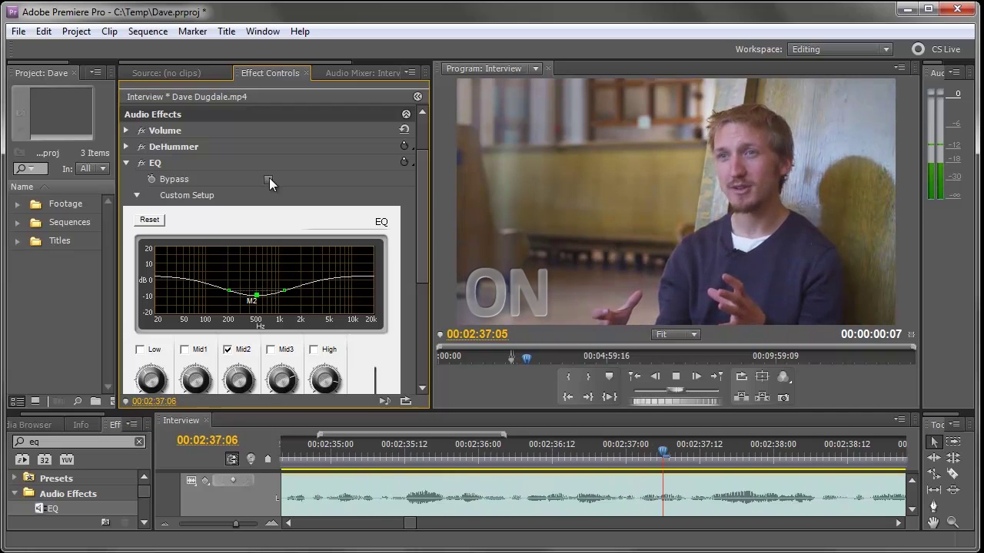
pyautogui.click(268, 179)
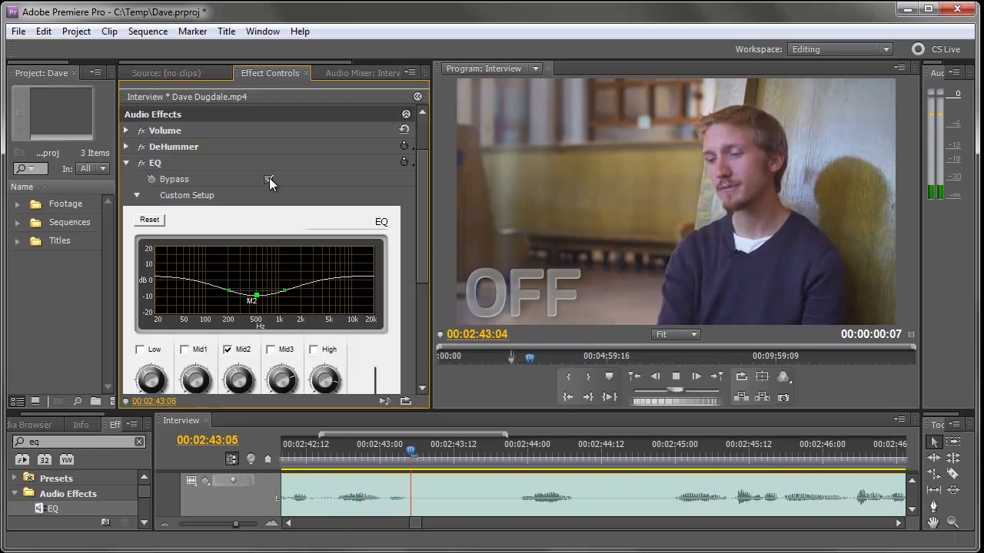
pyautogui.click(268, 179)
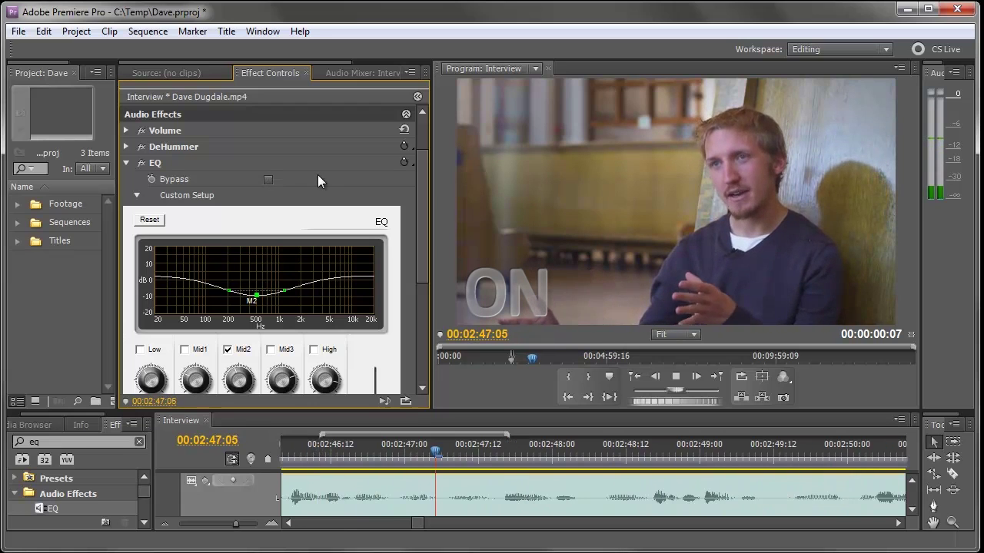
pyautogui.moveTo(419, 170); pyautogui.dragTo(423, 201)
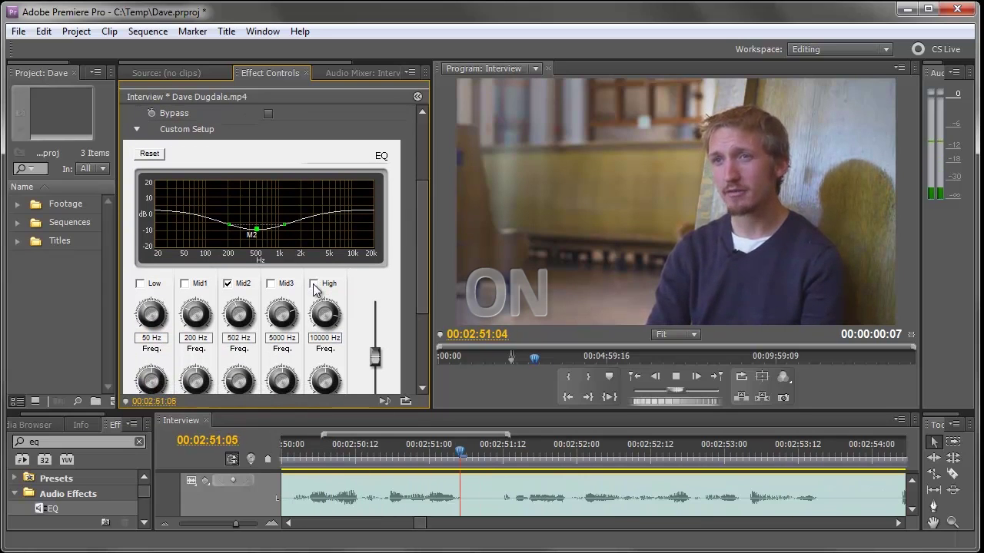
# Step: Enable the High band lowered near 10146 Hz and the Low band cut at 20 Hz
pyautogui.click(313, 284)
pyautogui.moveTo(354, 214)
pyautogui.mouseDown()
pyautogui.moveTo(365, 217)
pyautogui.moveTo(353, 230)
pyautogui.mouseUp()
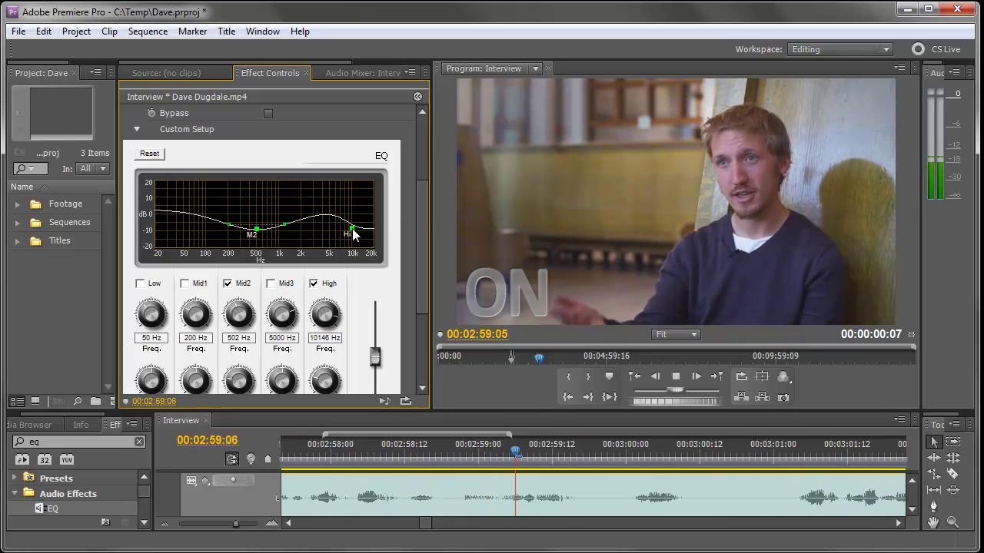
pyautogui.click(140, 284)
pyautogui.moveTo(182, 213); pyautogui.dragTo(140, 231)
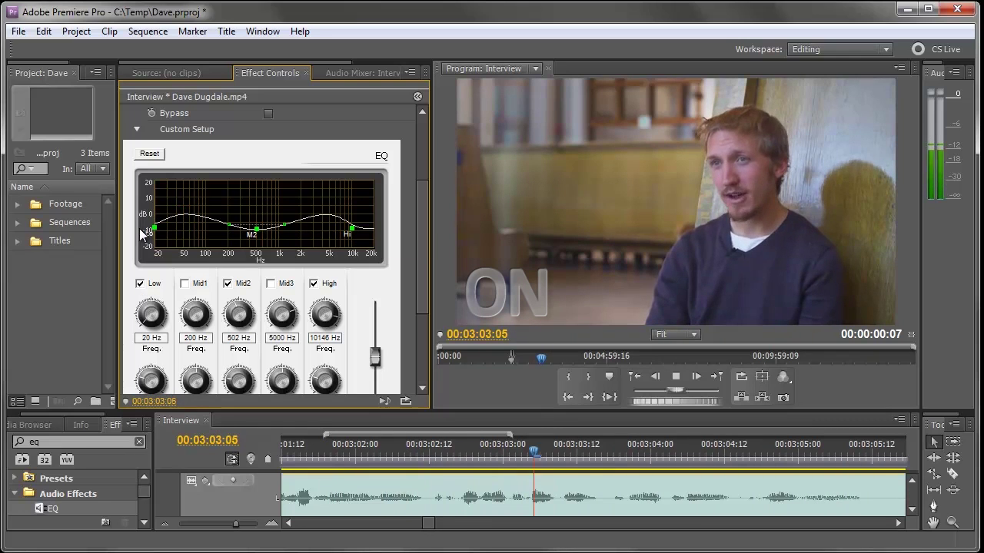